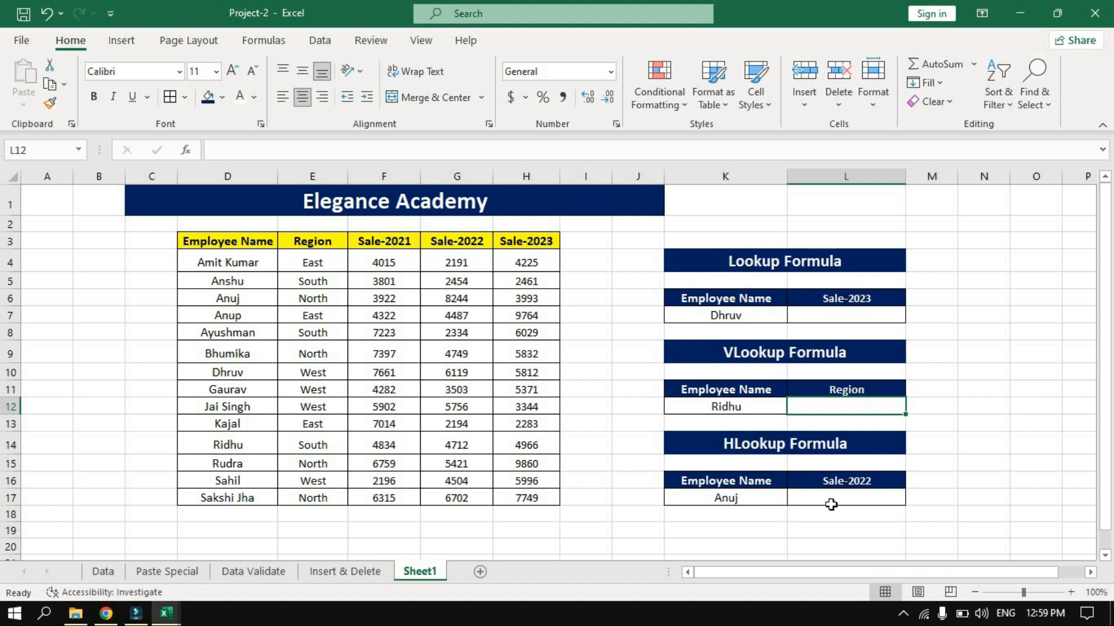
# Enter the formula =LOOKUP(K7,D4:D17,H4:H17) in cell L7 to return the employee's Sale-2023 figure.
pyautogui.click(791, 314)
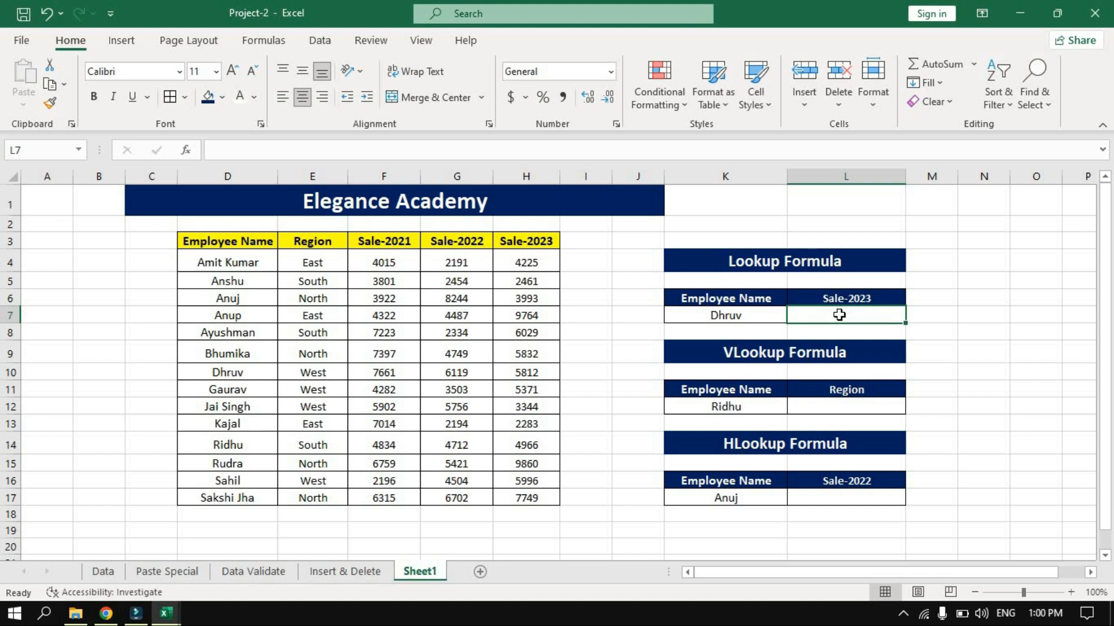
pyautogui.write('=loo')
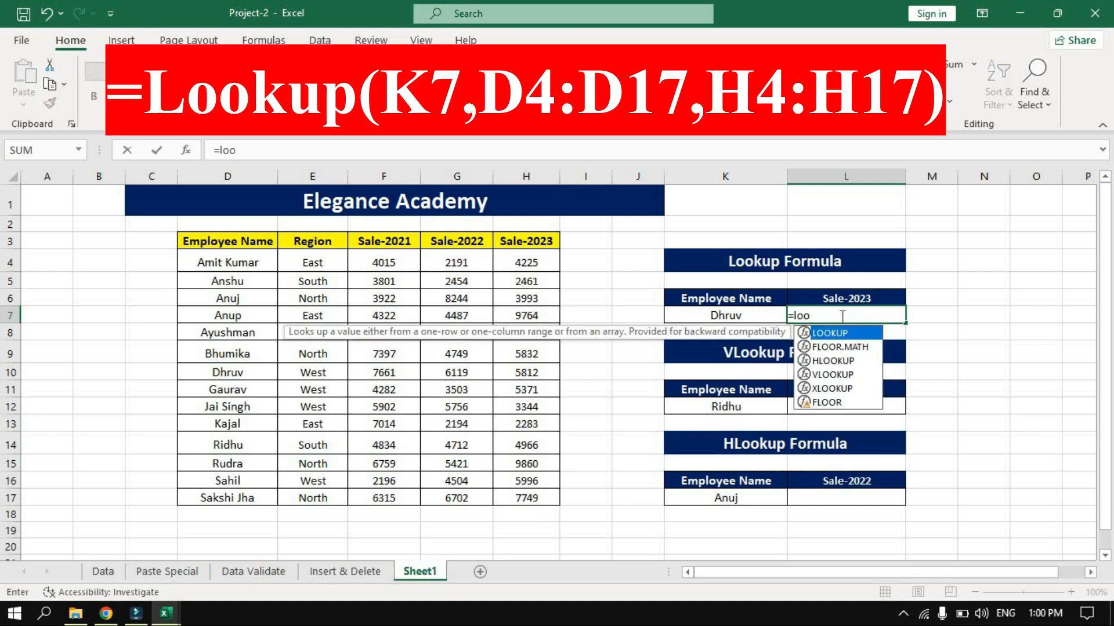
pyautogui.press('Tab')
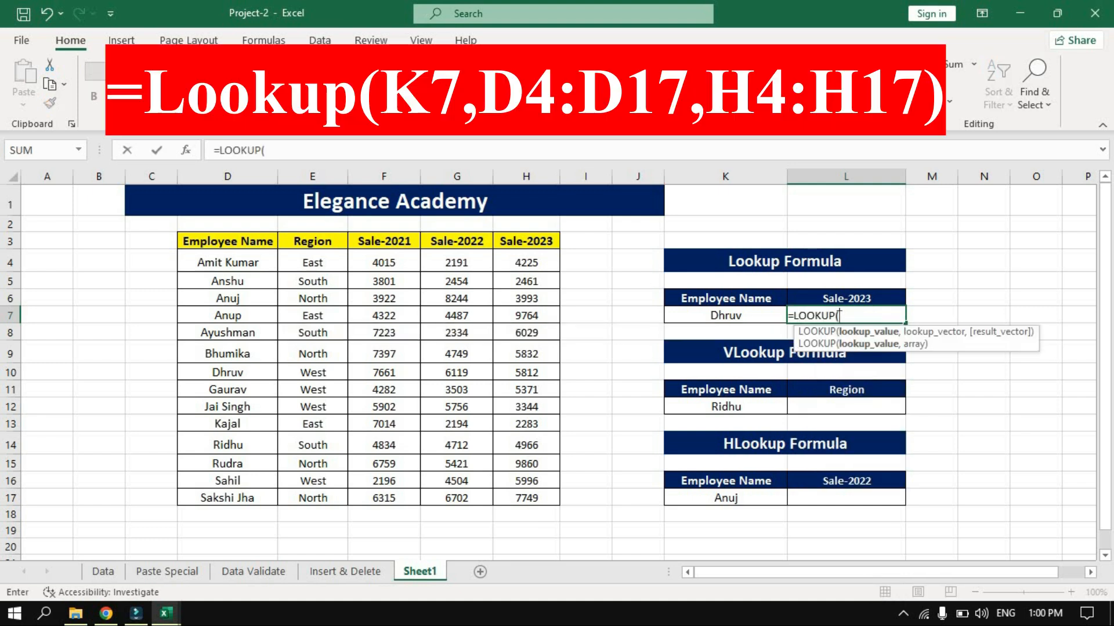
pyautogui.click(727, 316)
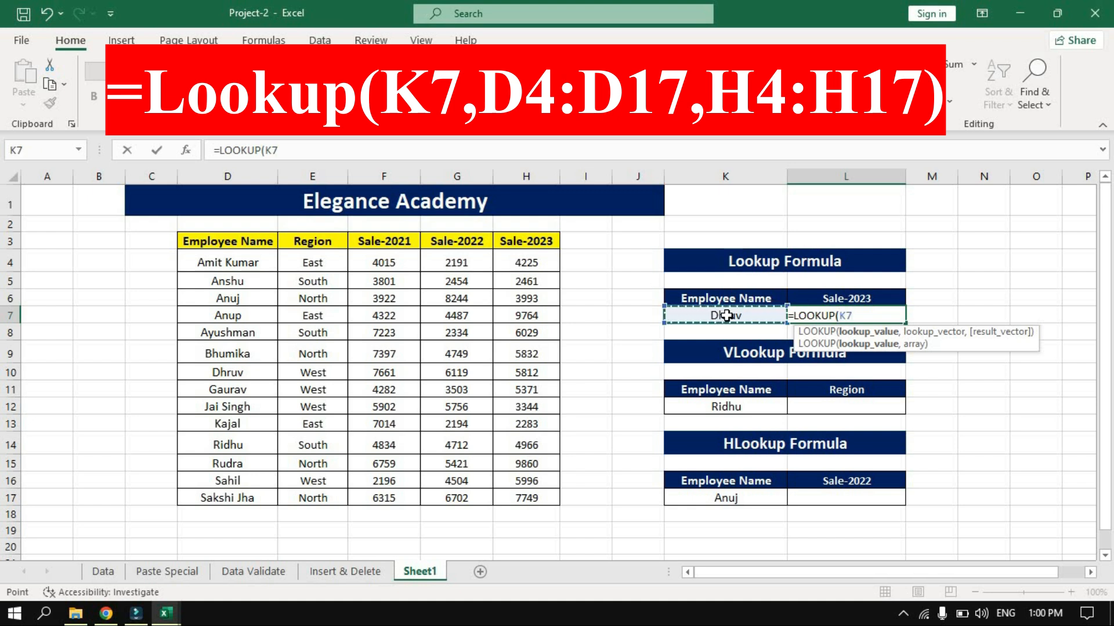
pyautogui.write(',')
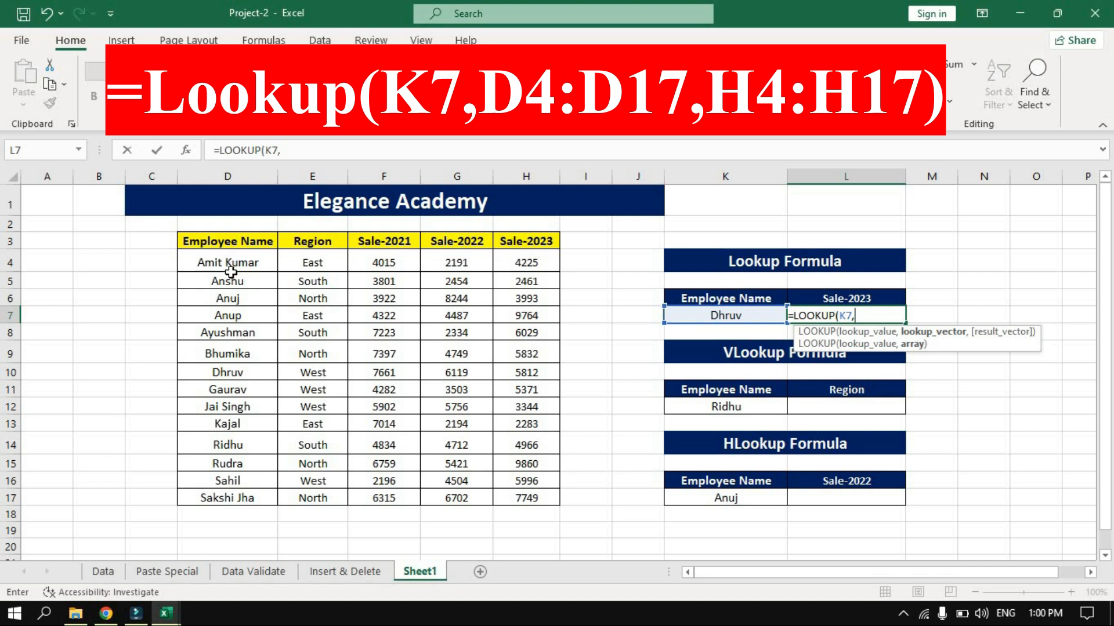
pyautogui.moveTo(232, 262); pyautogui.dragTo(230, 498)
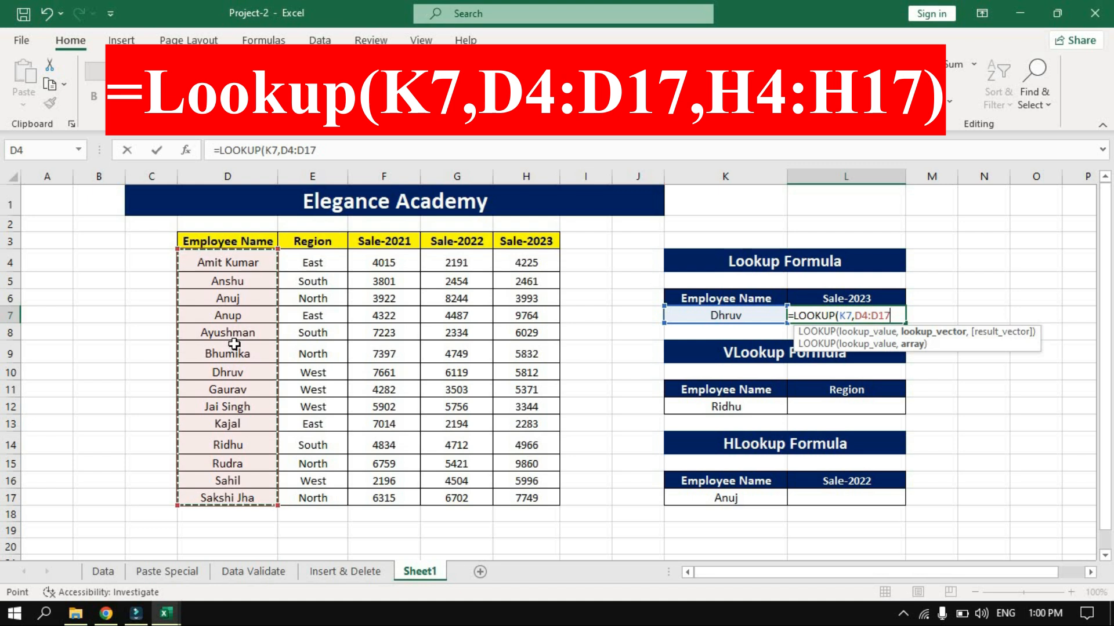
pyautogui.write(',')
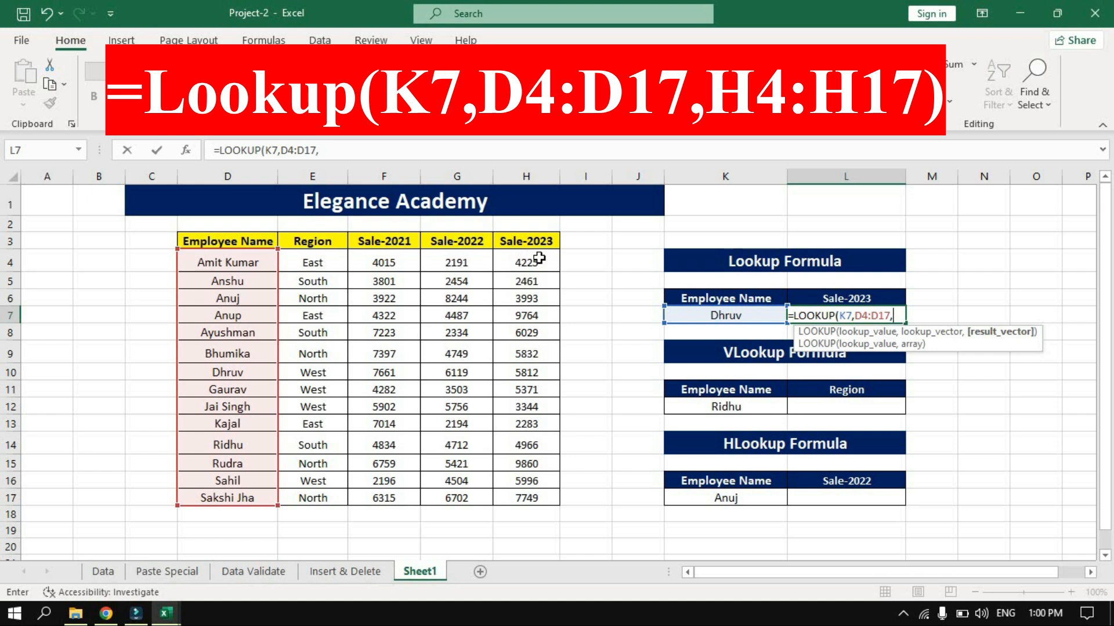
pyautogui.moveTo(539, 261); pyautogui.dragTo(543, 497)
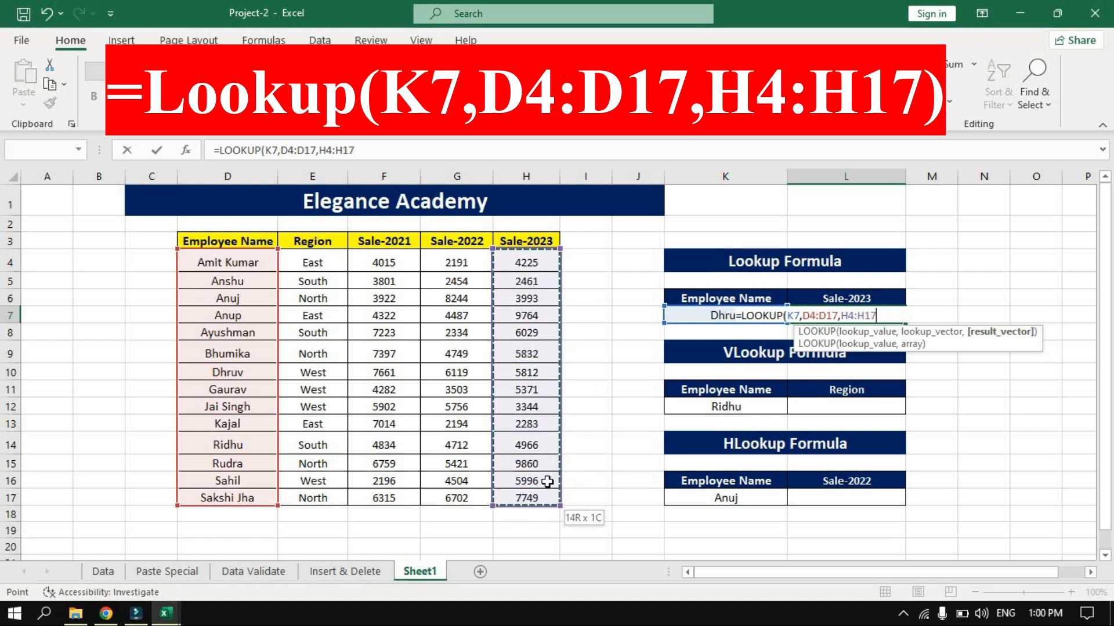
pyautogui.write(')')
pyautogui.press('Return')
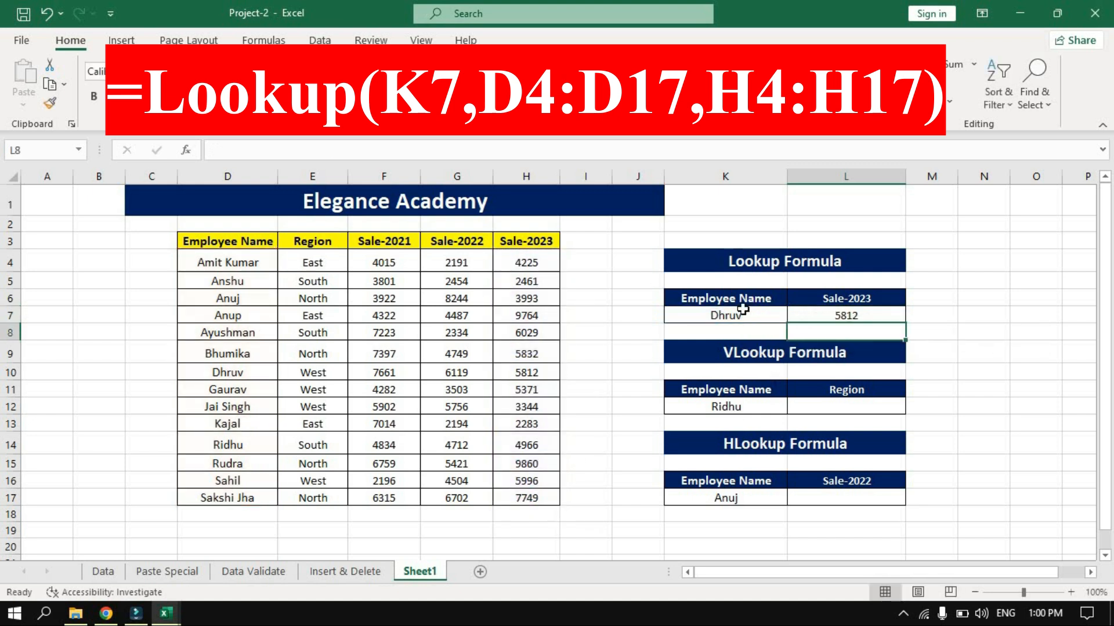
# Compare the LOOKUP result in L7 with the matching employee's name in D10 and Sale-2023 entry in H10.
pyautogui.click(869, 315)
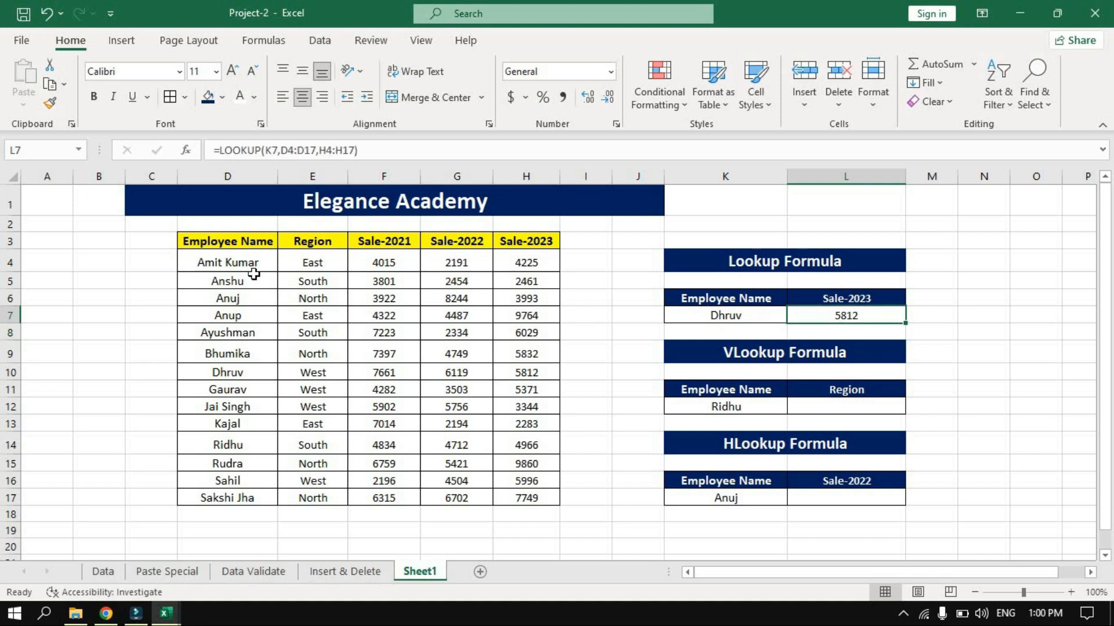
pyautogui.click(238, 373)
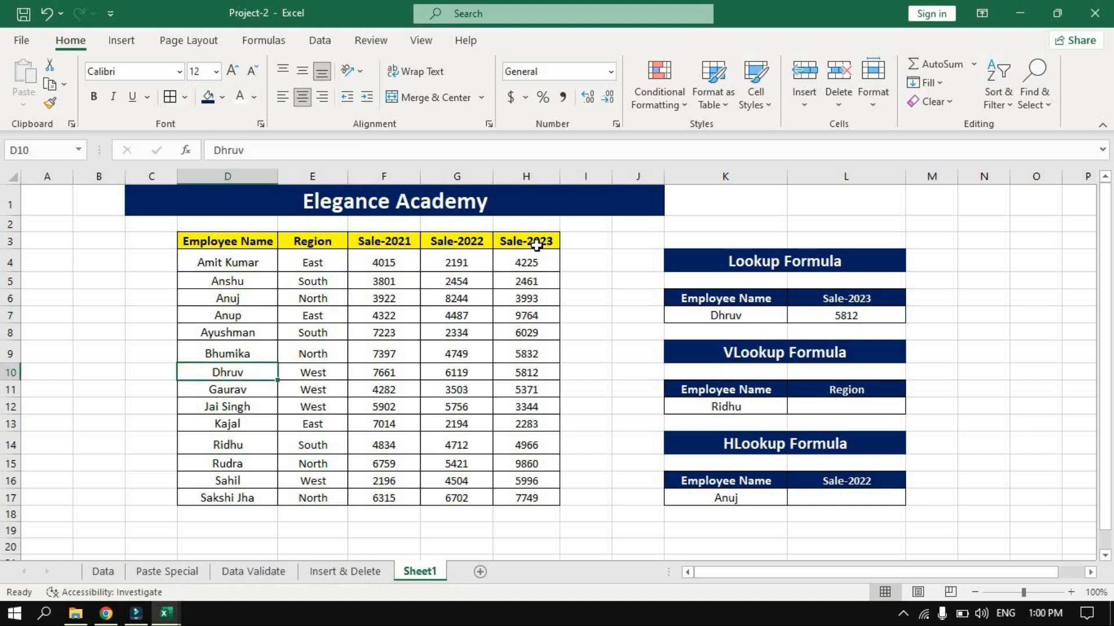
pyautogui.click(534, 372)
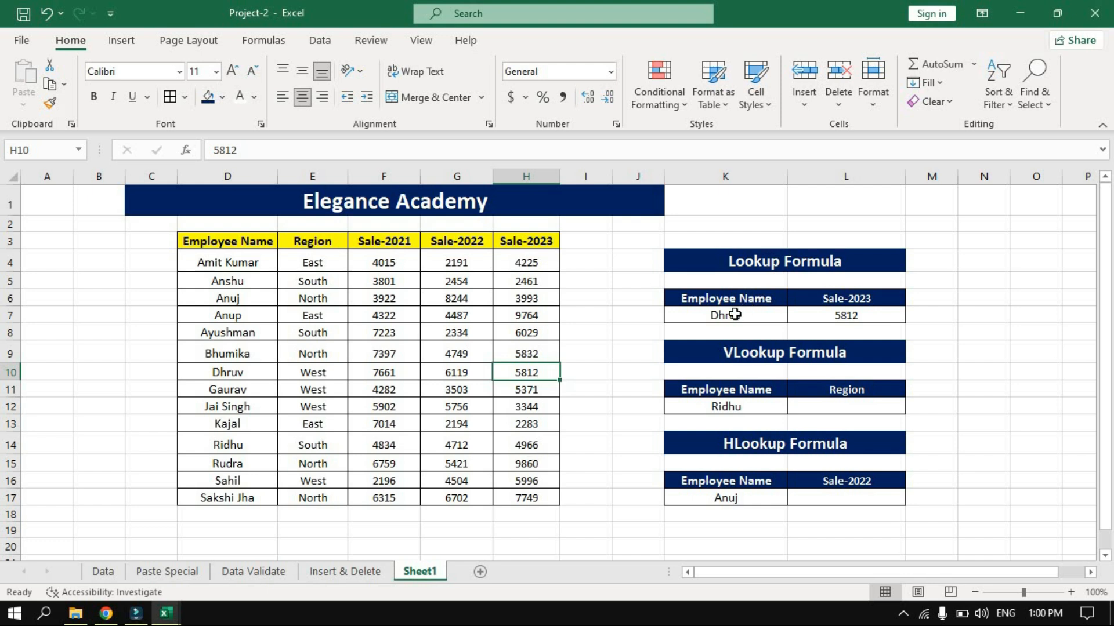
pyautogui.click(873, 315)
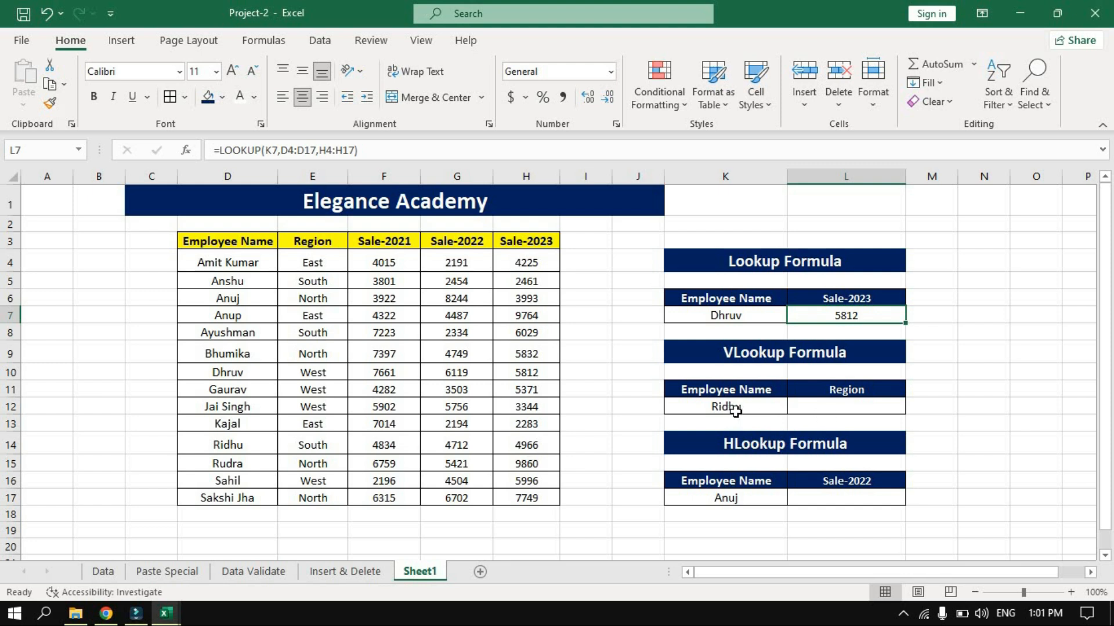
# Enter the exact-match formula =VLOOKUP(K12,D3:H17,2,FALSE) in cell L12 to return the employee's region.
pyautogui.click(843, 407)
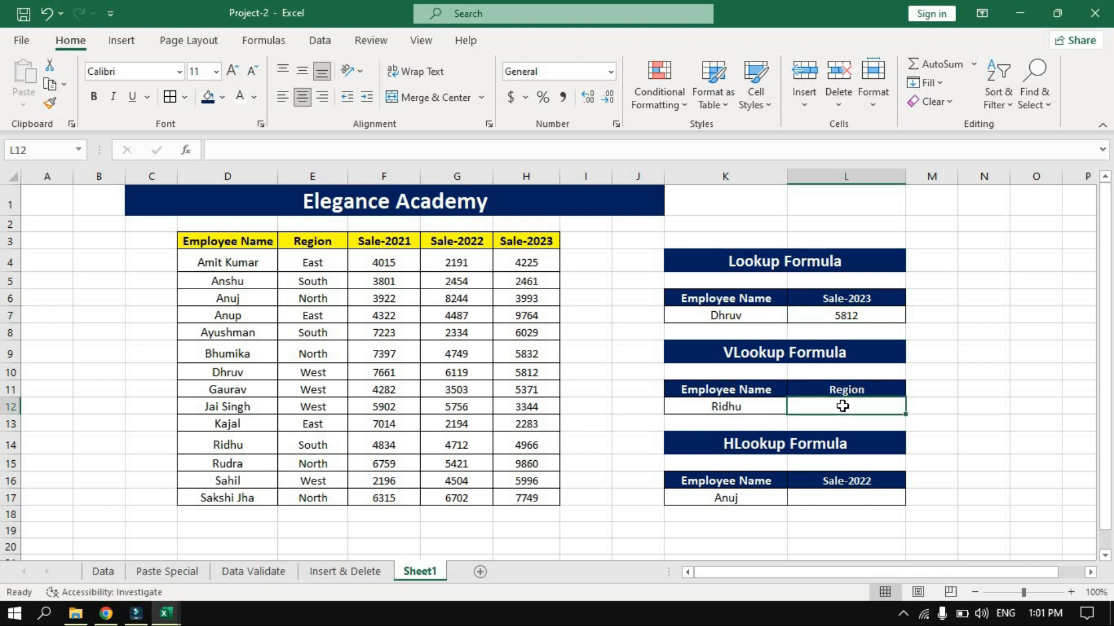
pyautogui.write('=vlo')
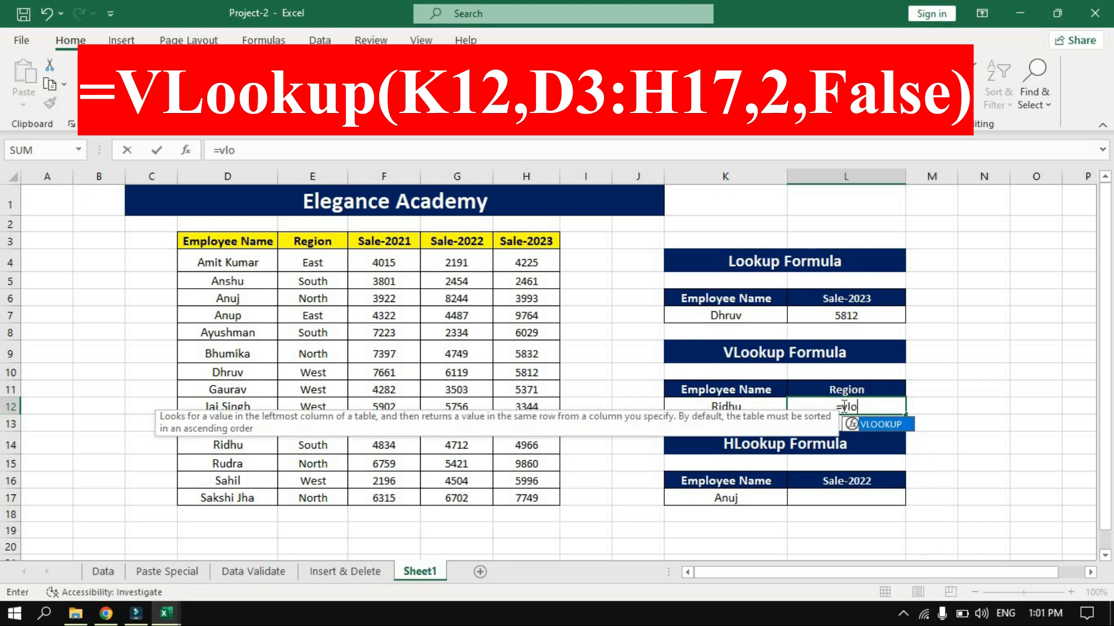
pyautogui.press('Tab')
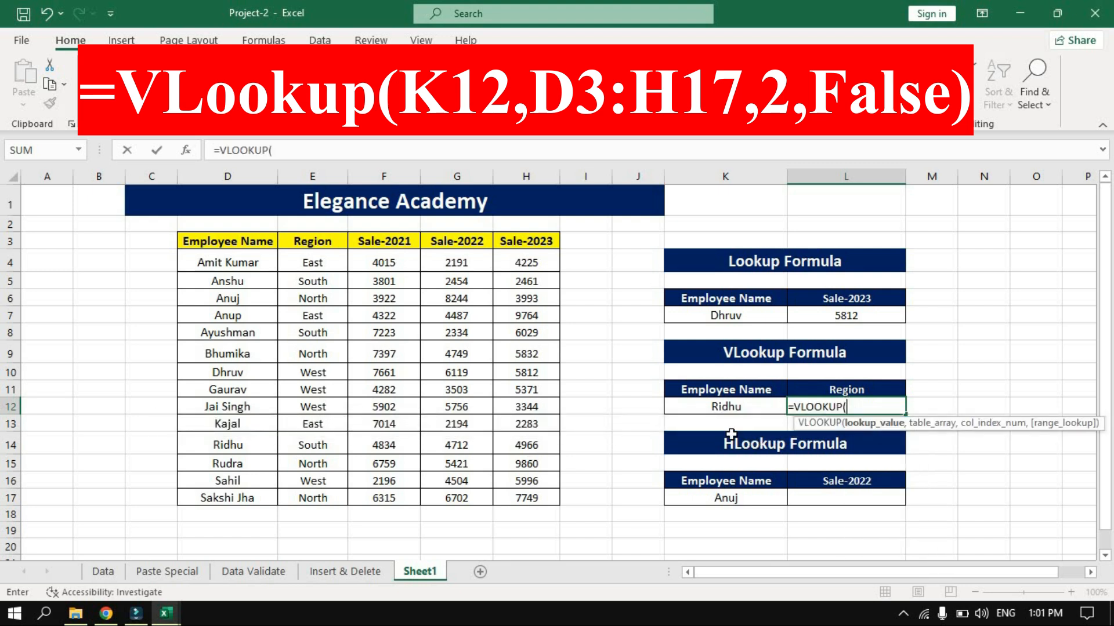
pyautogui.click(733, 404)
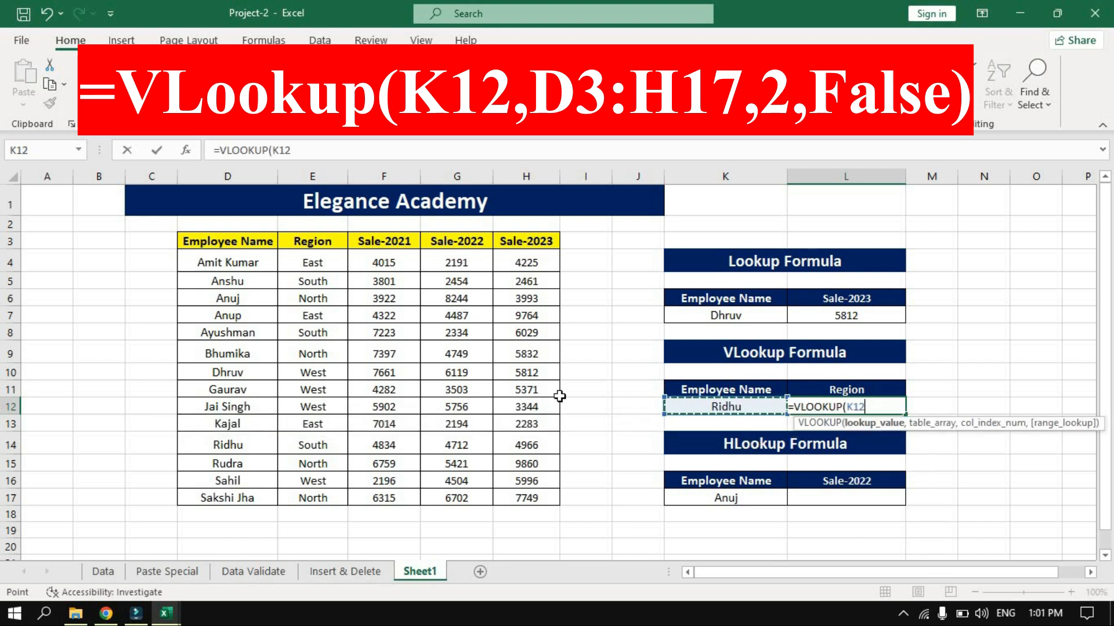
pyautogui.write(',')
pyautogui.moveTo(242, 242); pyautogui.dragTo(530, 502)
pyautogui.write(',')
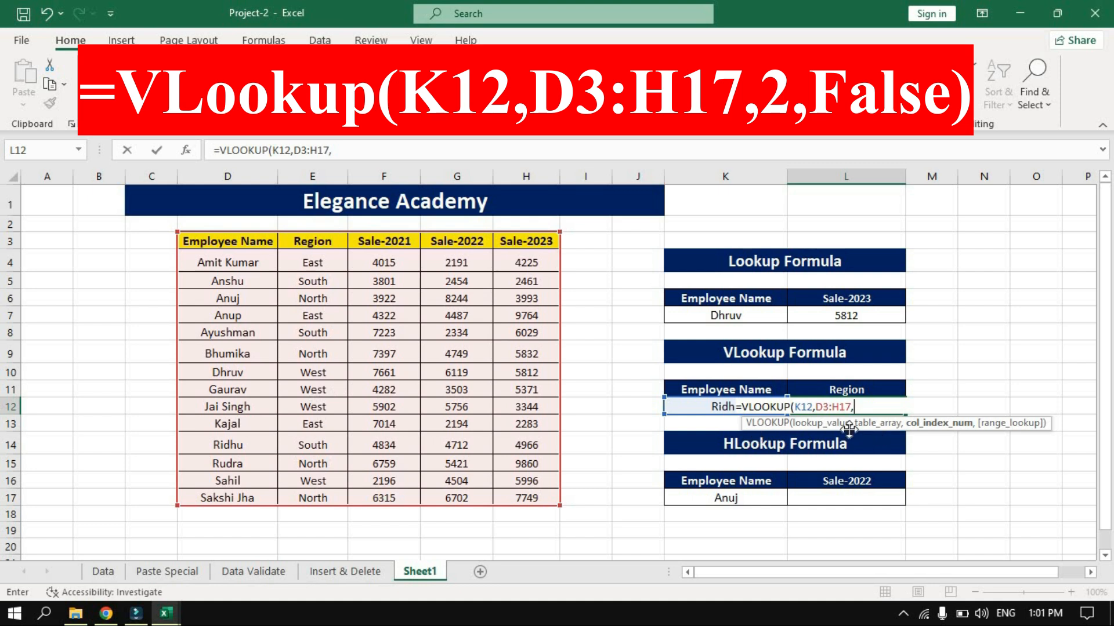
pyautogui.write('2,')
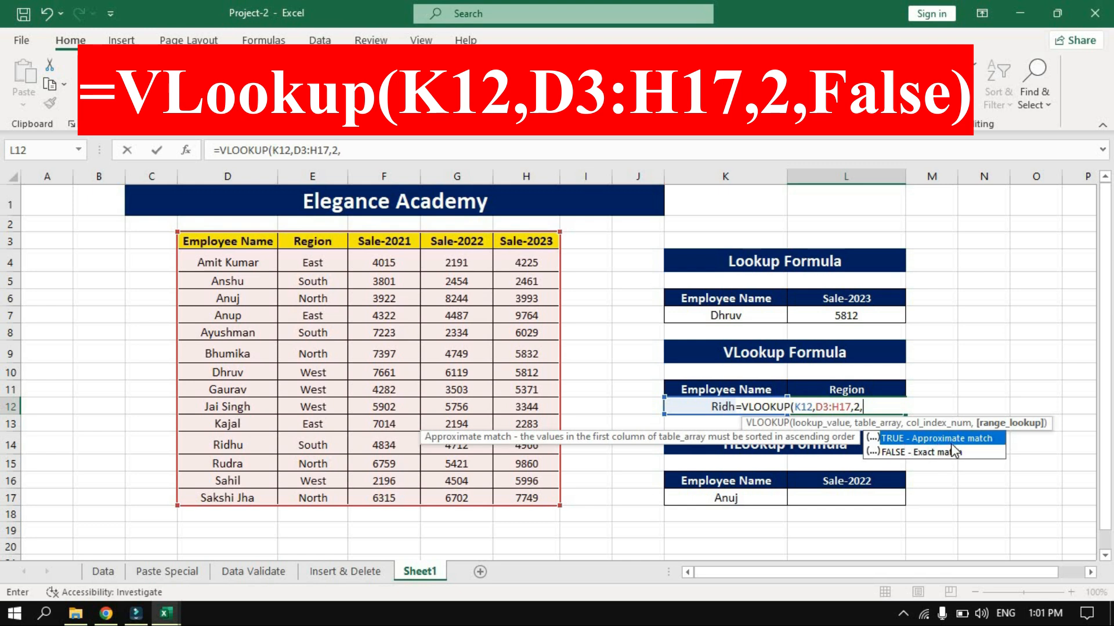
pyautogui.click(916, 454)
pyautogui.doubleClick(914, 451)
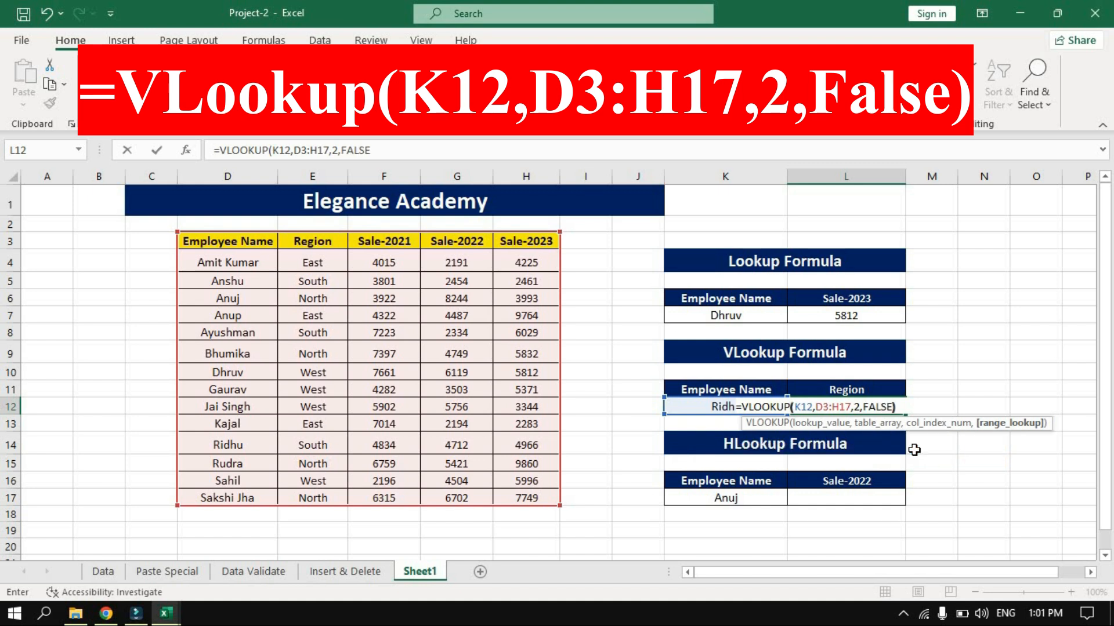
pyautogui.write(')')
pyautogui.press('Return')
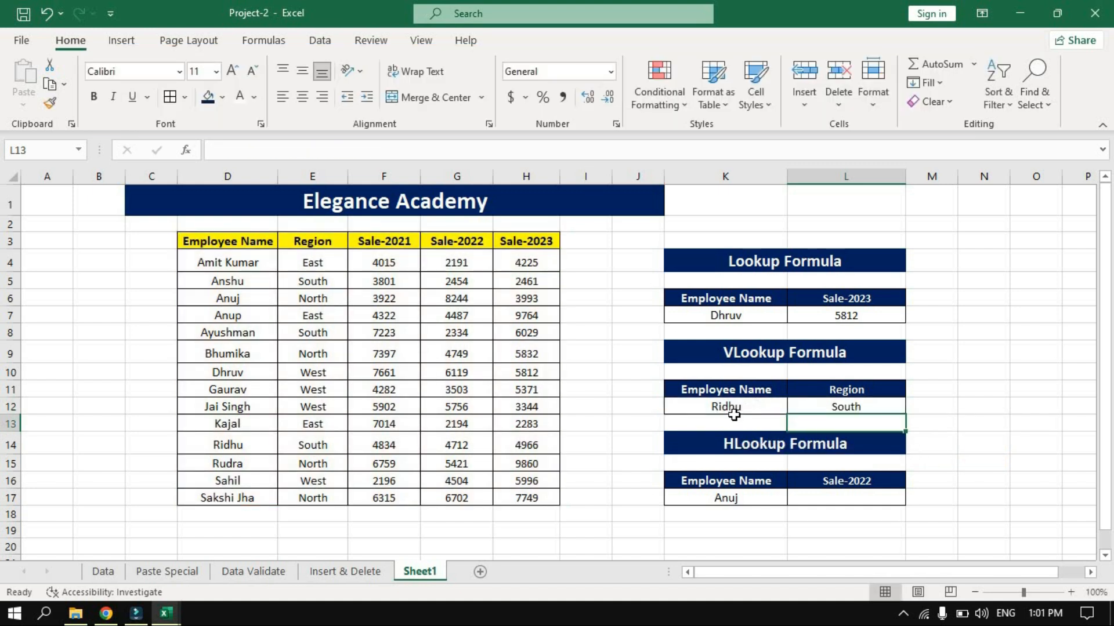
# Check the VLOOKUP result in L12 against the matching employee's name in D14 and region in E14.
pyautogui.click(864, 405)
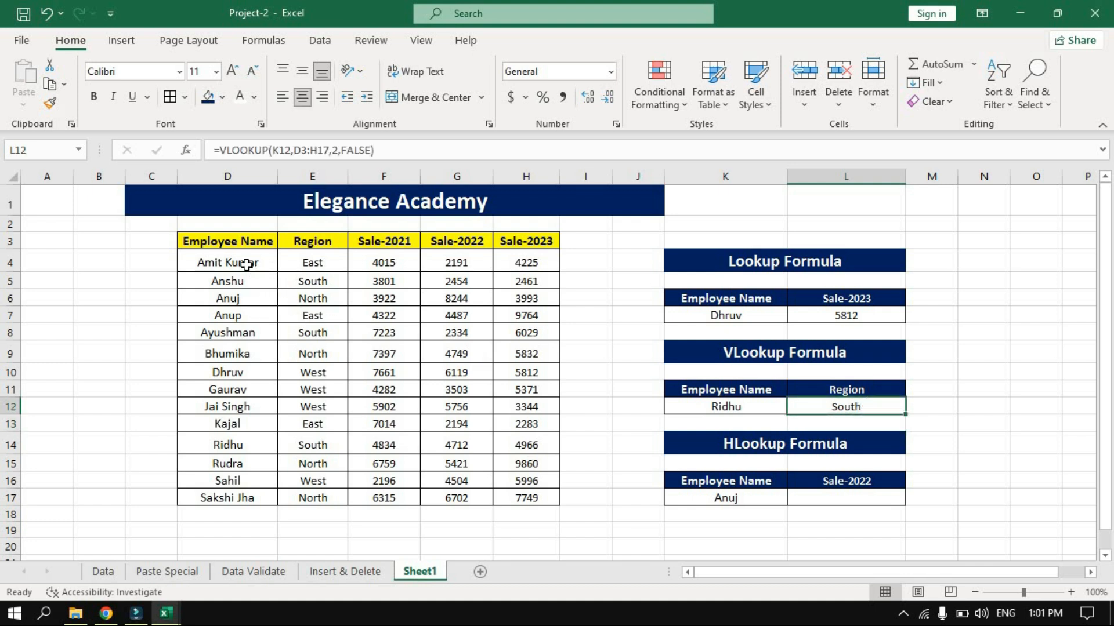
pyautogui.click(233, 445)
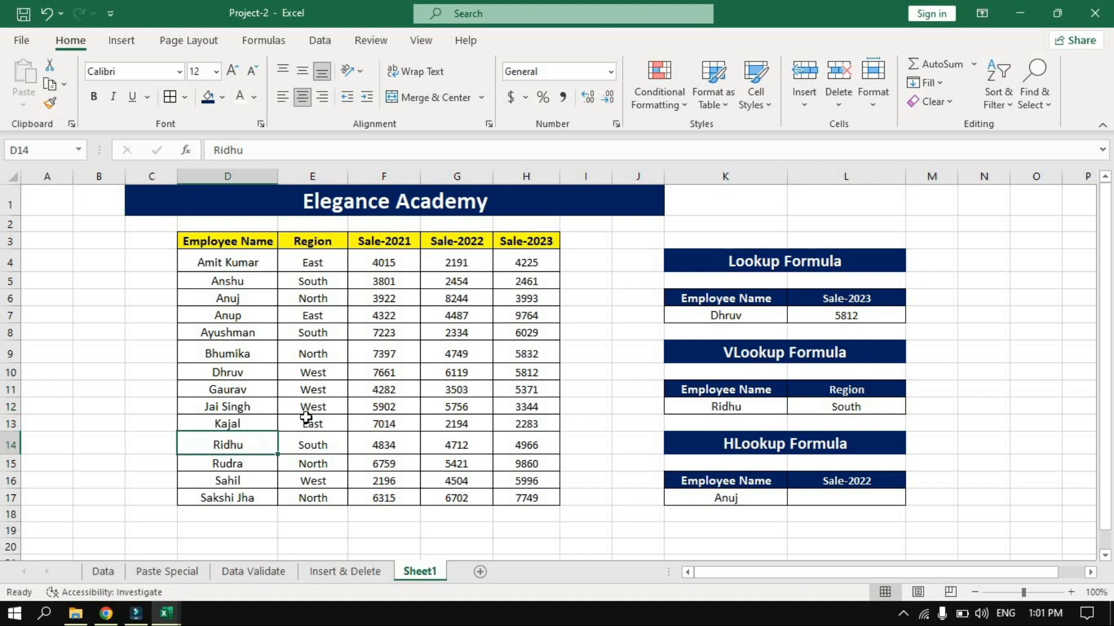
pyautogui.click(323, 450)
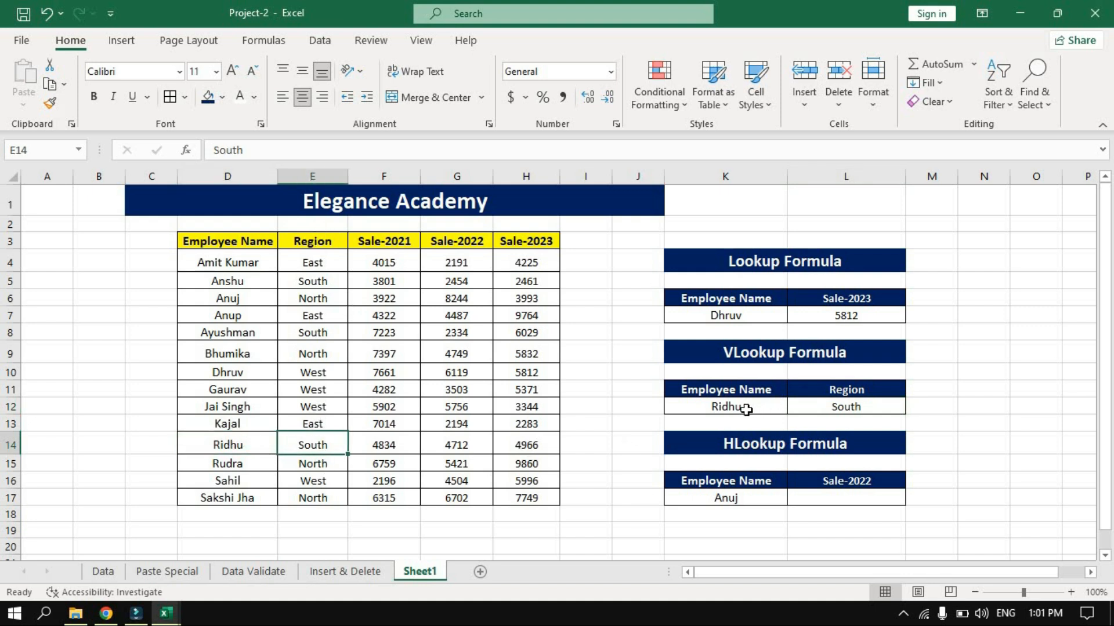
pyautogui.click(867, 408)
# Enter the formula =HLOOKUP(L16,D3:H17,4,0) in cell L17 to return the employee's Sale-2022 figure.
pyautogui.click(835, 496)
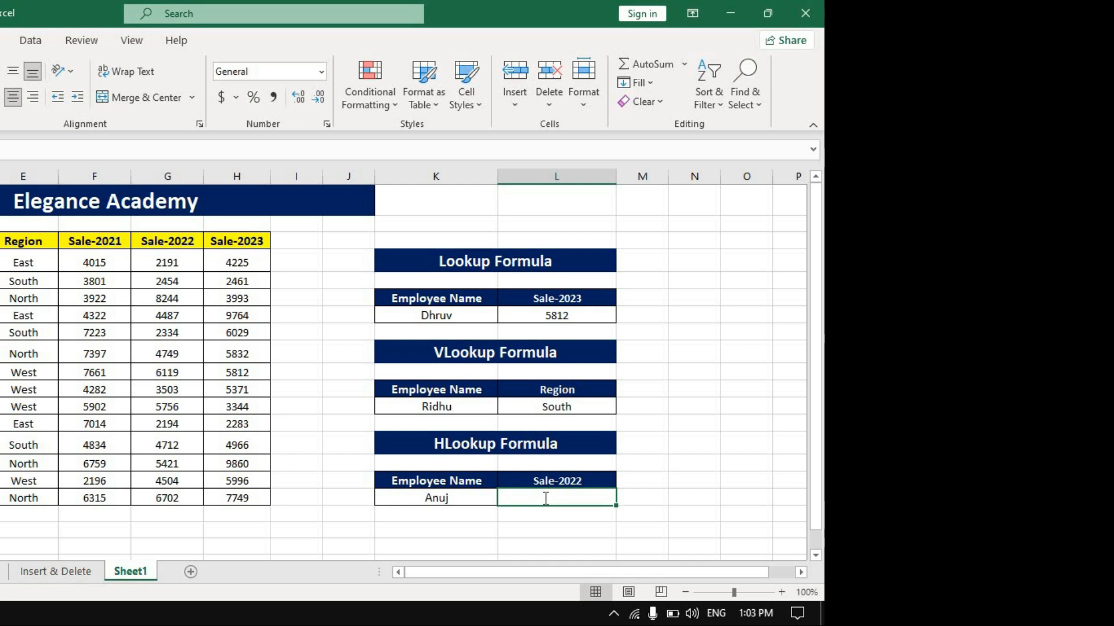
pyautogui.write('=hloo')
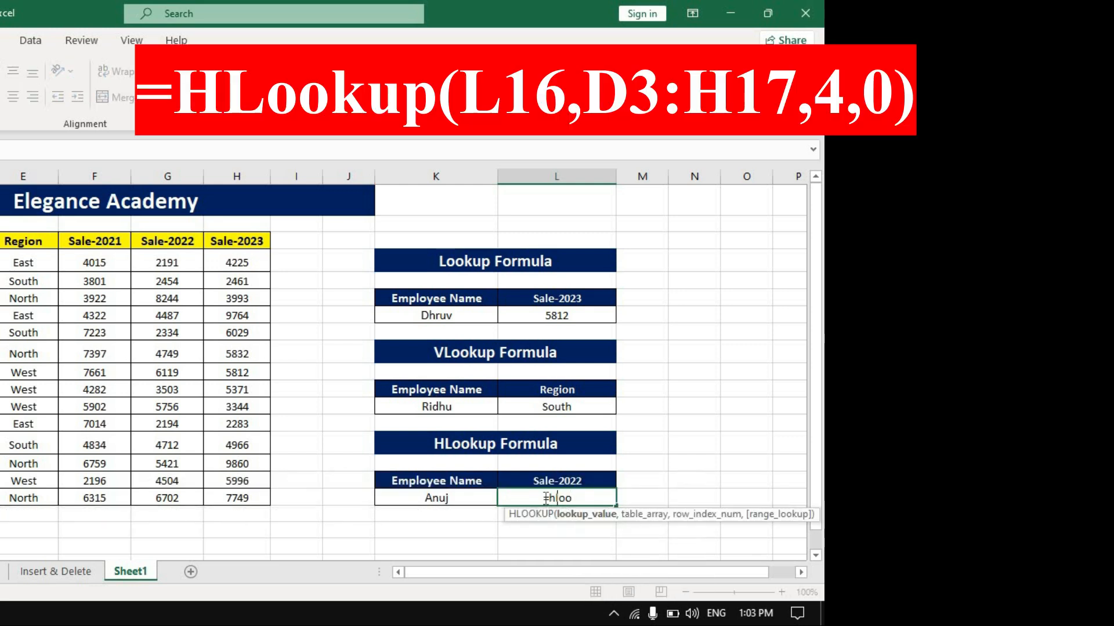
pyautogui.press('Tab')
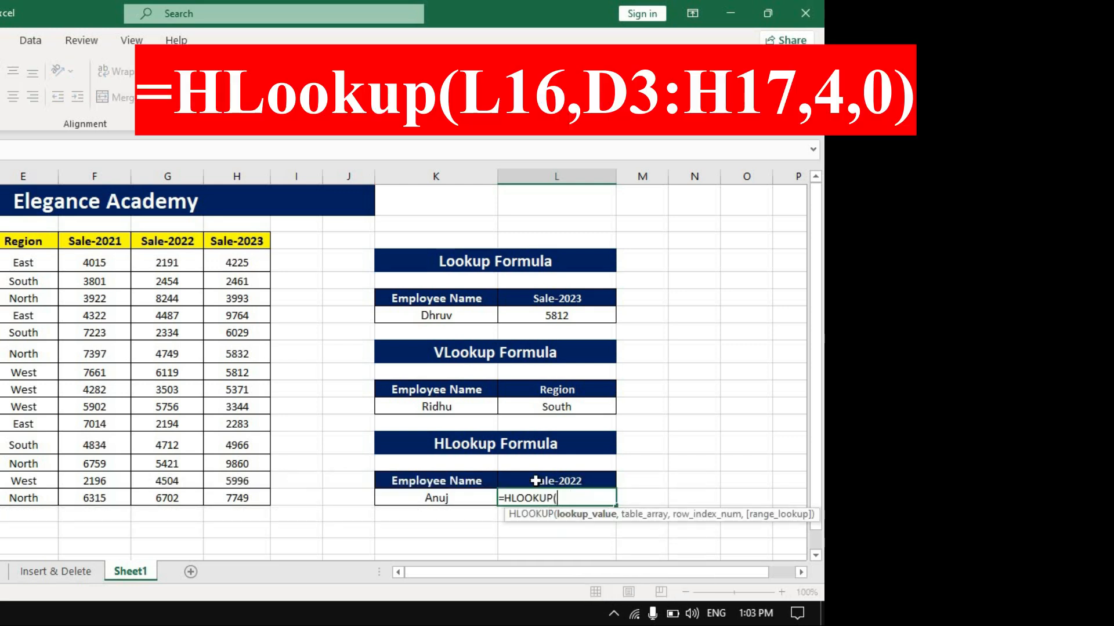
pyautogui.click(582, 479)
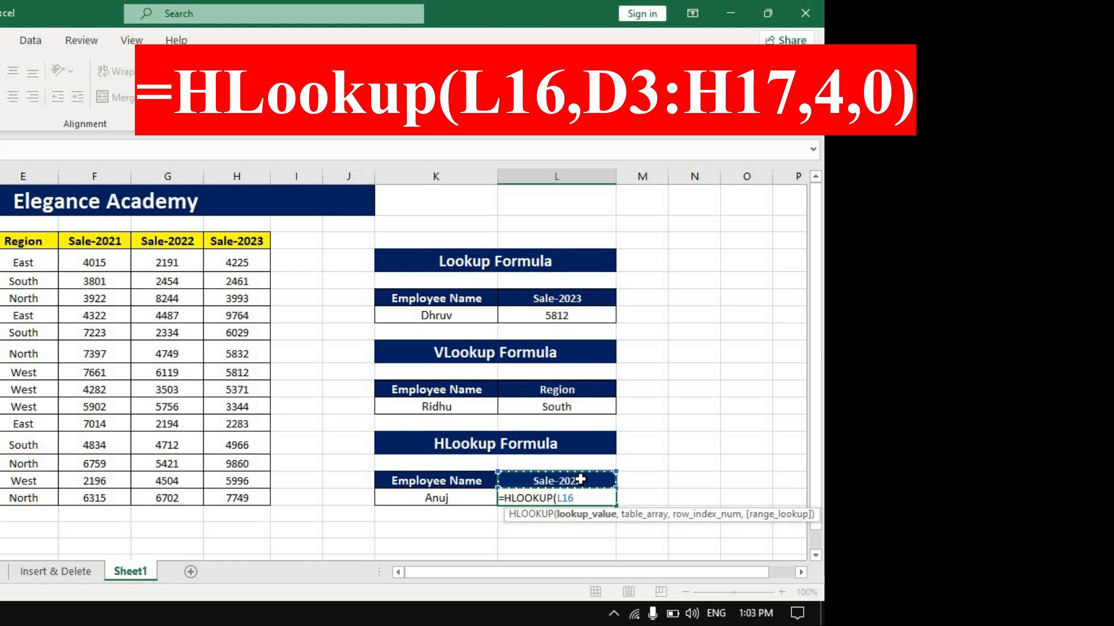
pyautogui.write(',')
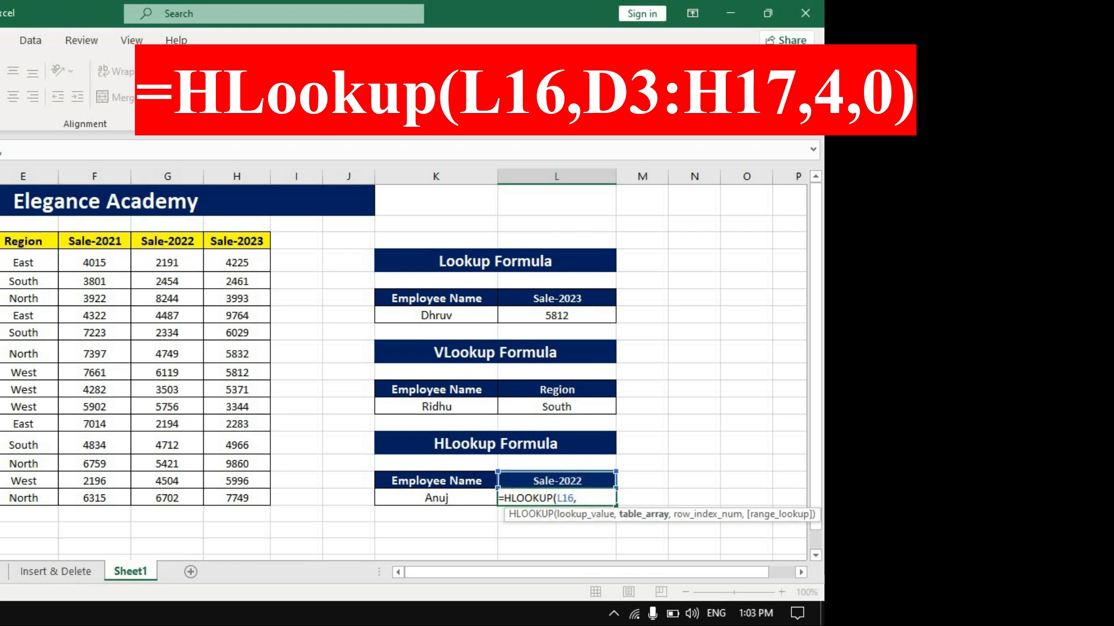
pyautogui.moveTo(5, 240); pyautogui.dragTo(235, 498)
pyautogui.write(',')
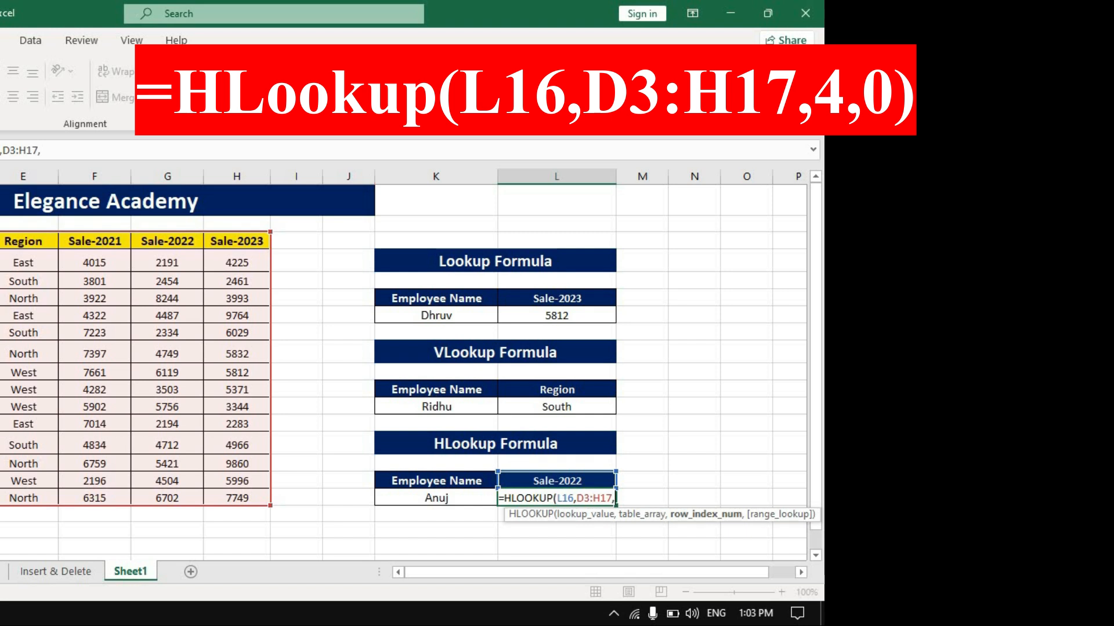
pyautogui.write('4,')
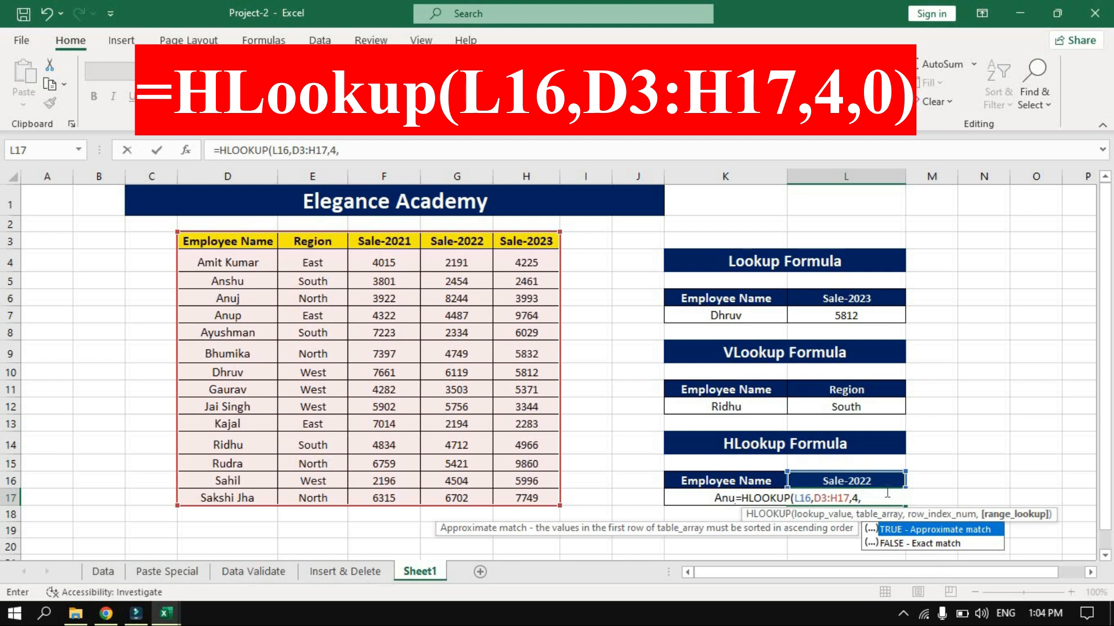
pyautogui.write('0)')
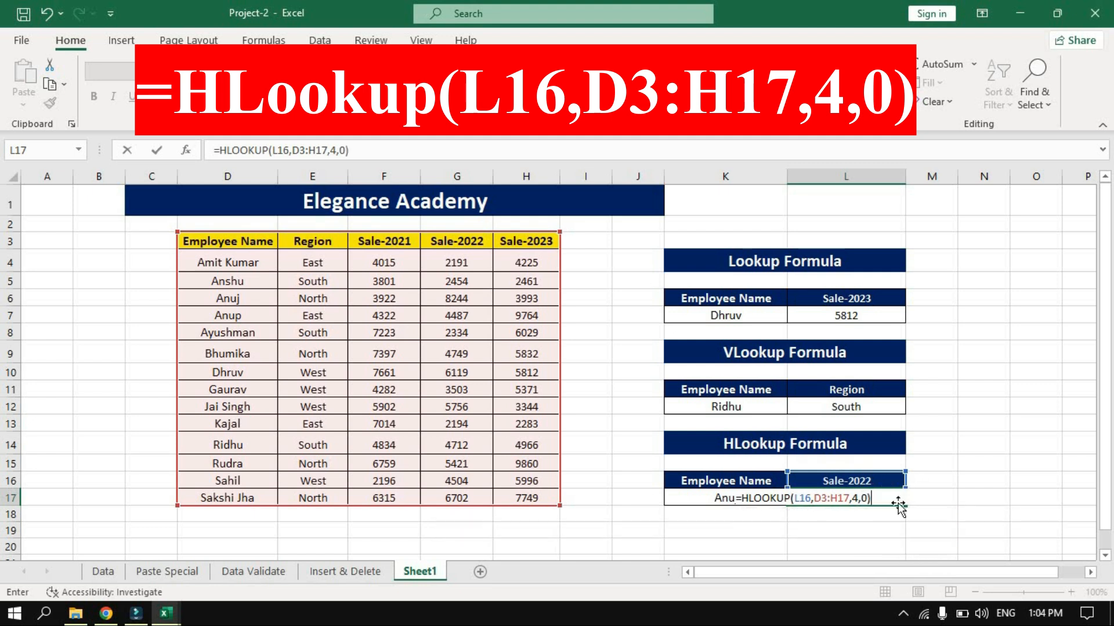
pyautogui.press('Return')
# Verify the HLOOKUP result in L17 against the matching employee's name in D6 and Sale-2022 entry in G6.
pyautogui.click(729, 498)
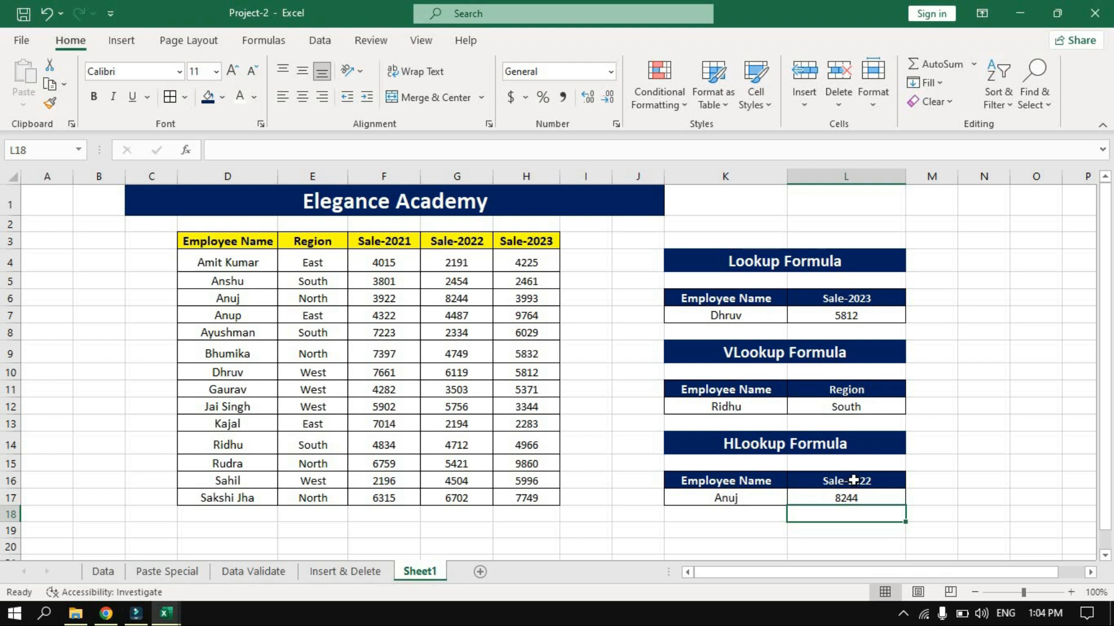
pyautogui.click(863, 499)
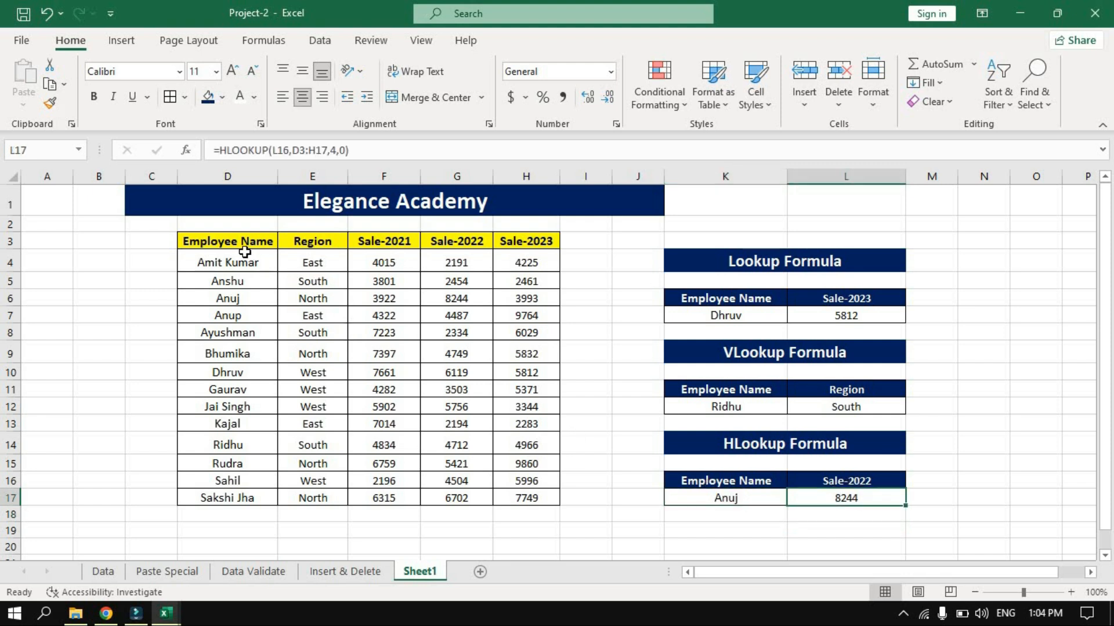
pyautogui.click(233, 299)
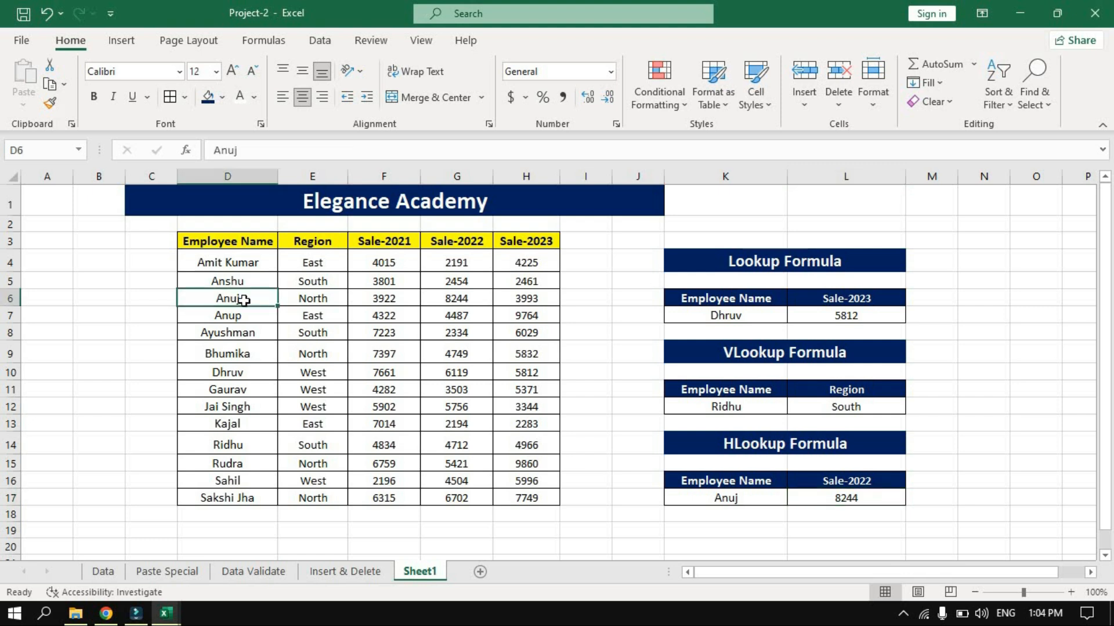
pyautogui.click(466, 298)
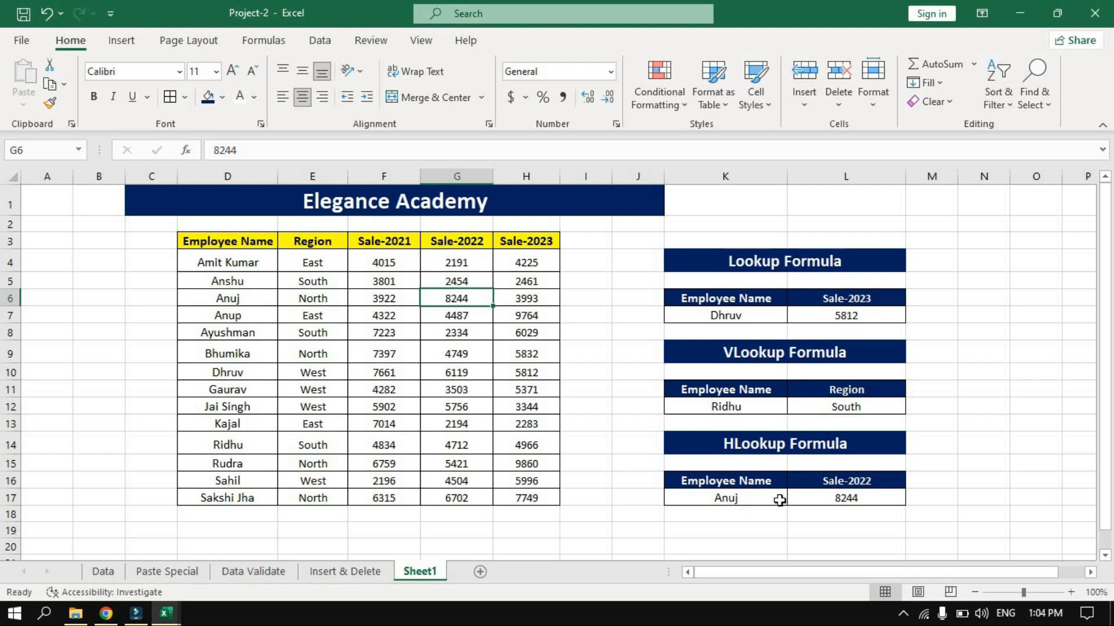
pyautogui.click(867, 497)
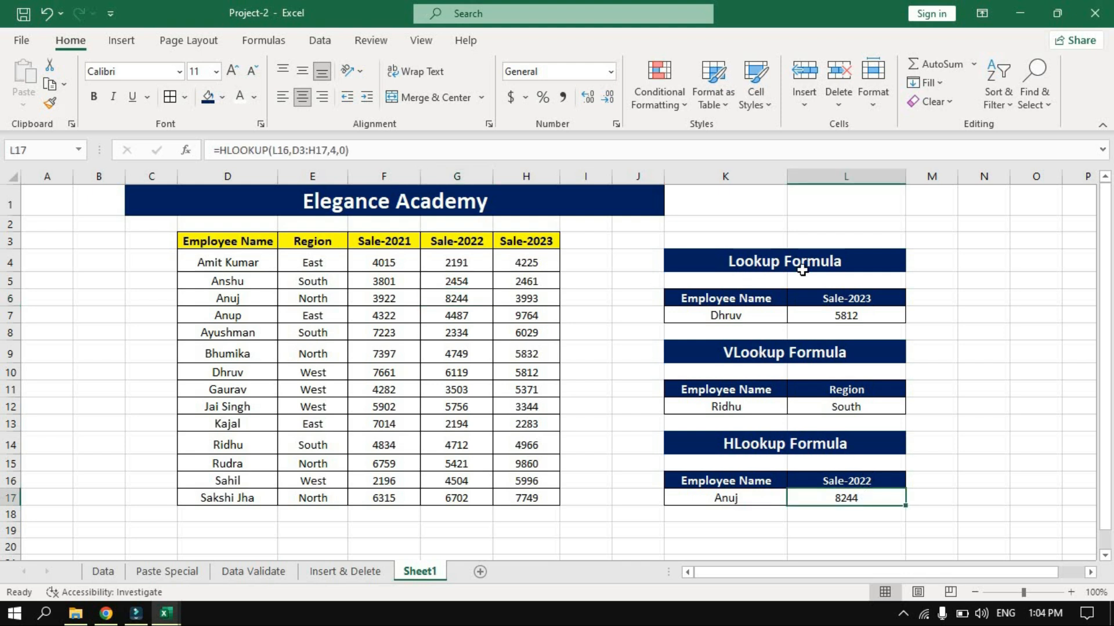